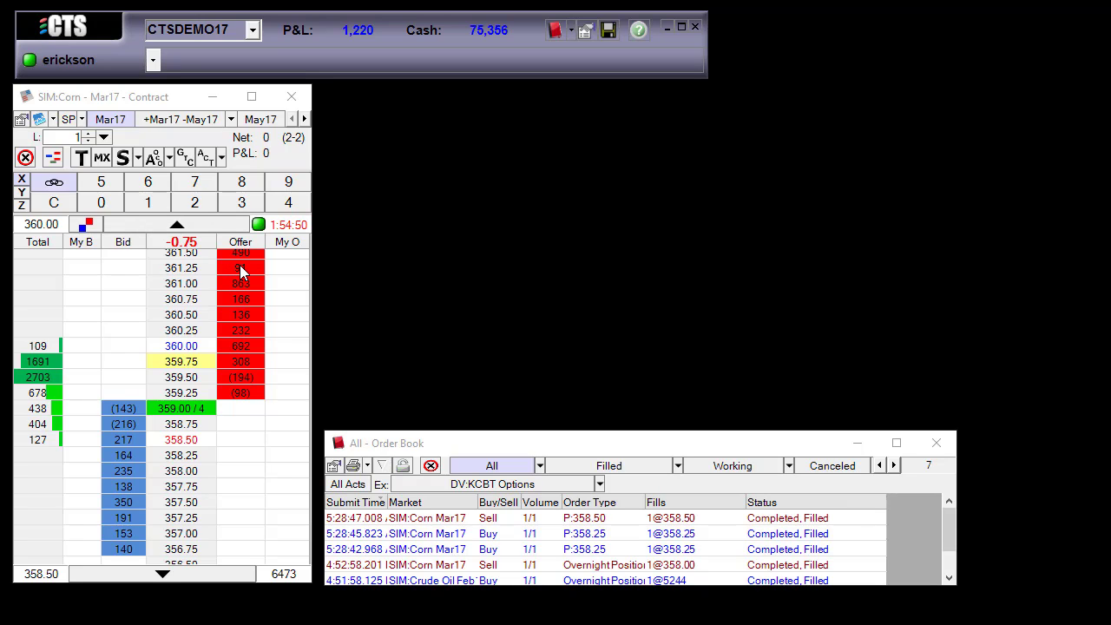
Place a one-lot sell limit order at 361.25 in SIM:Corn Mar17 and pull that working order.
{"action": "left_click", "coordinate": [241, 270]}
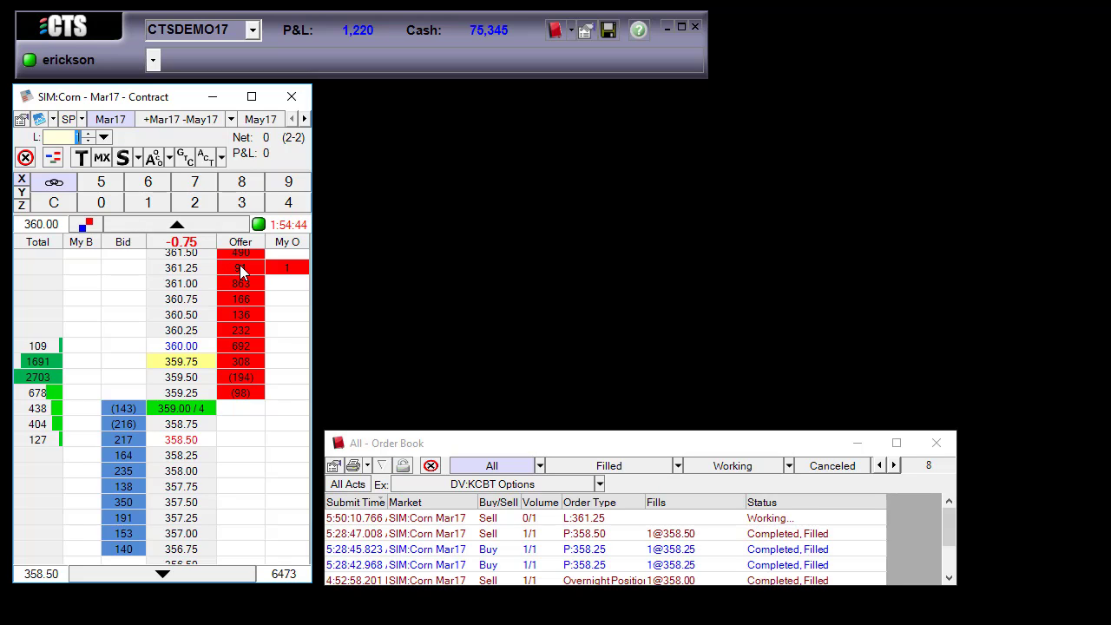
{"action": "left_click", "coordinate": [295, 271]}
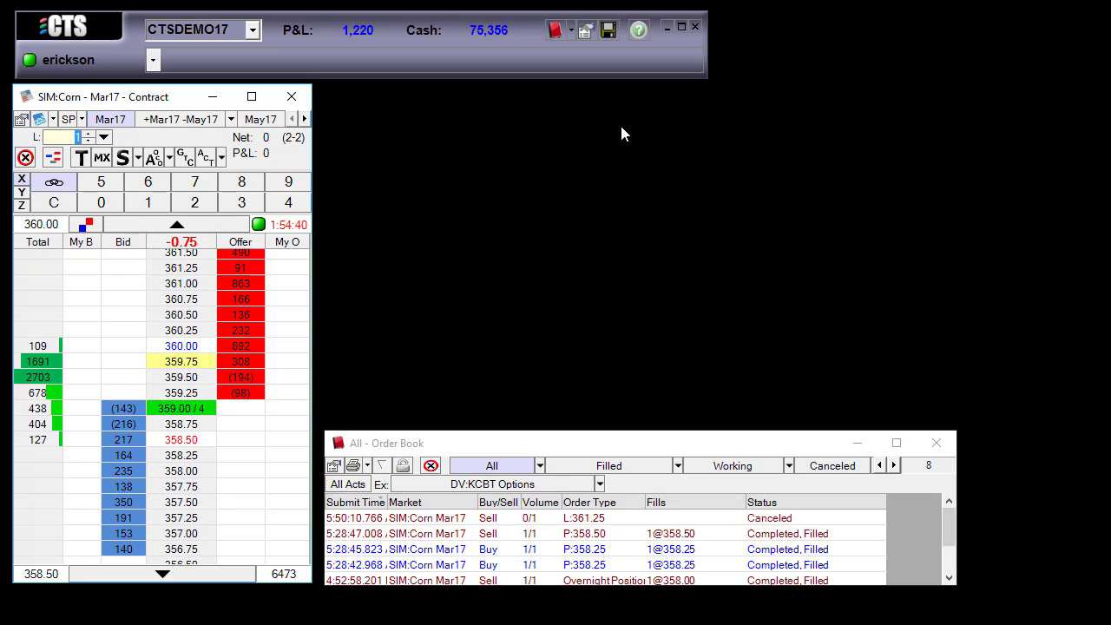
Set the Order Confirmation for contract order submission to Prompt in the main properties and close them.
{"action": "left_click", "coordinate": [587, 33]}
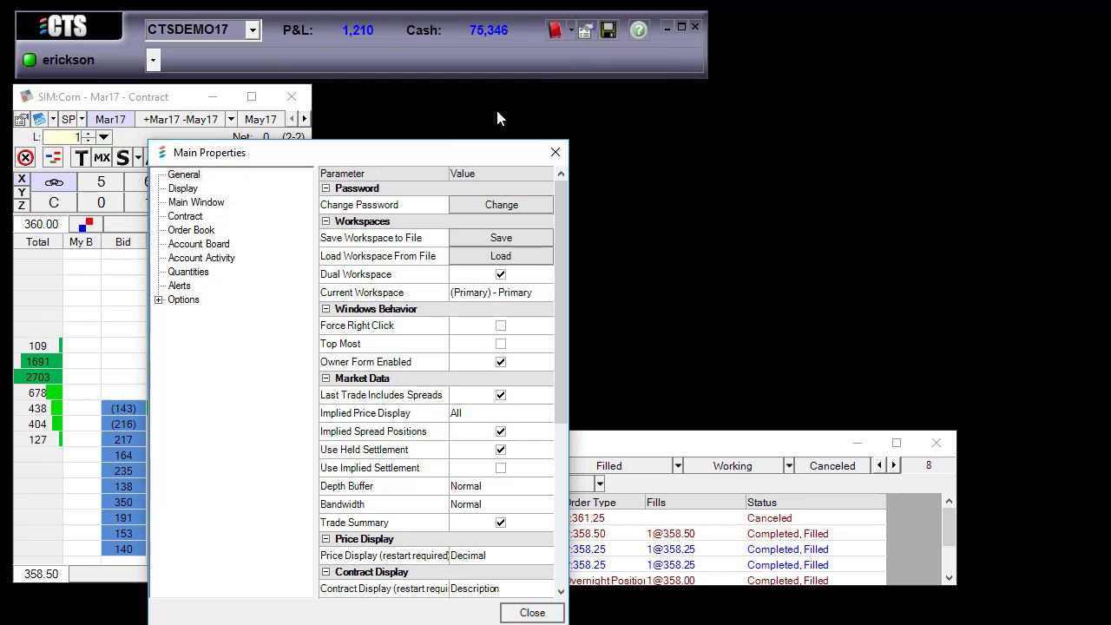
{"action": "left_click_drag", "start_coordinate": [603, 132], "coordinate": [749, 114]}
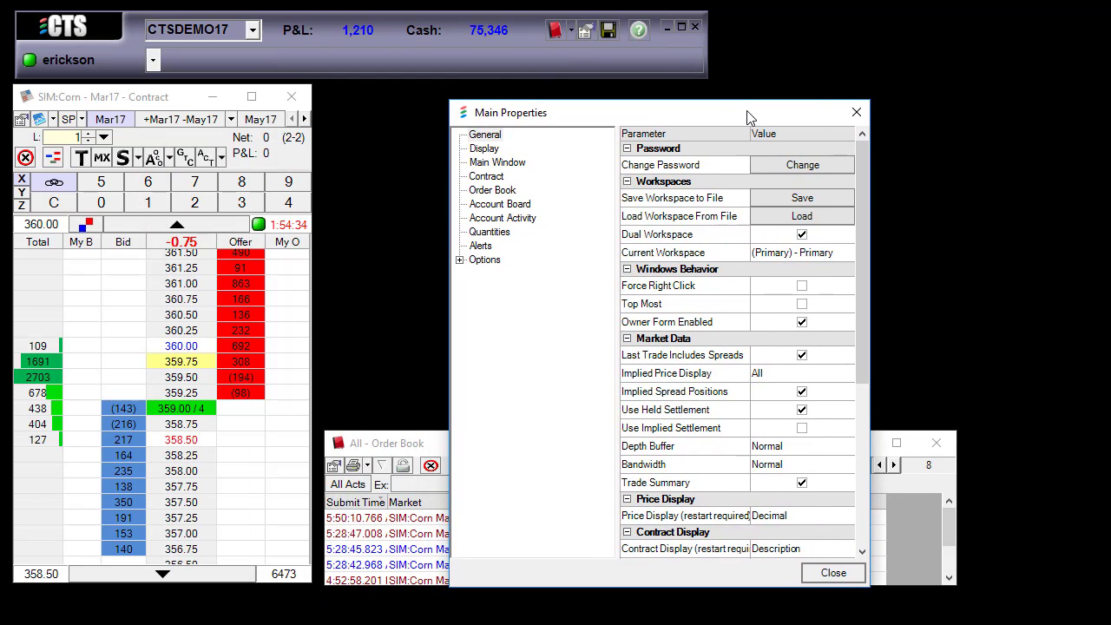
{"action": "left_click", "coordinate": [493, 178]}
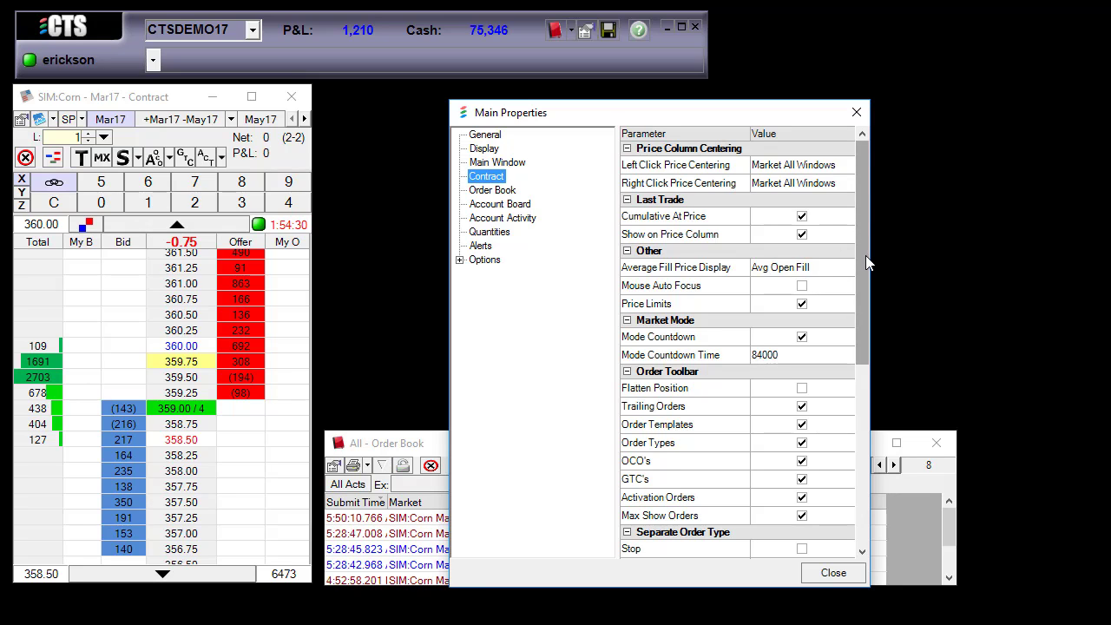
{"action": "left_click_drag", "start_coordinate": [866, 255], "coordinate": [859, 435]}
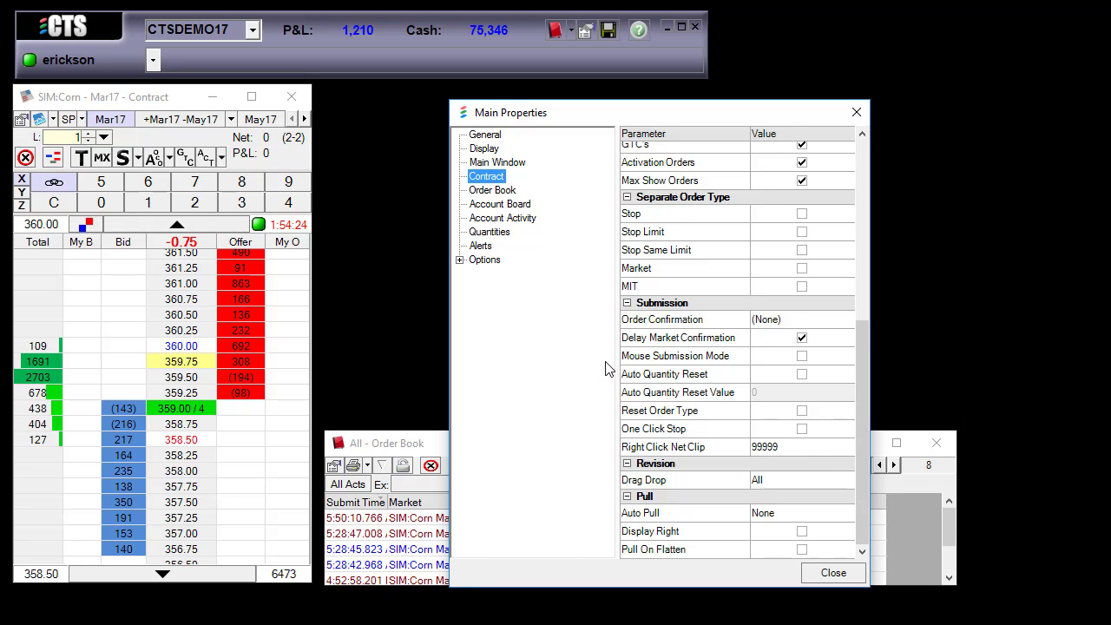
{"action": "left_click", "coordinate": [739, 328]}
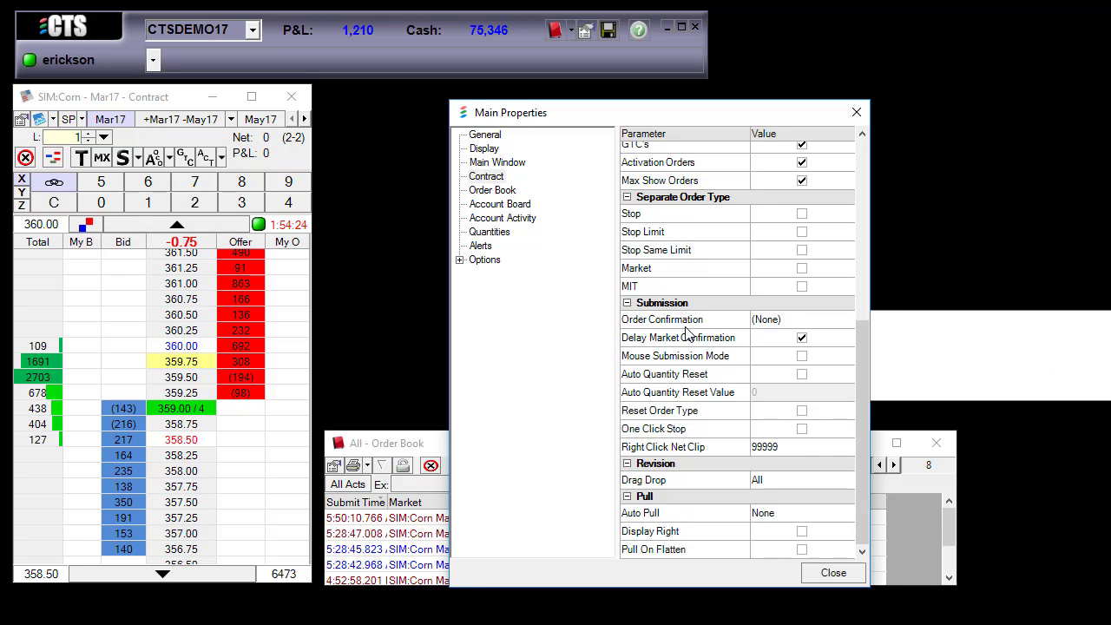
{"action": "left_click", "coordinate": [780, 322]}
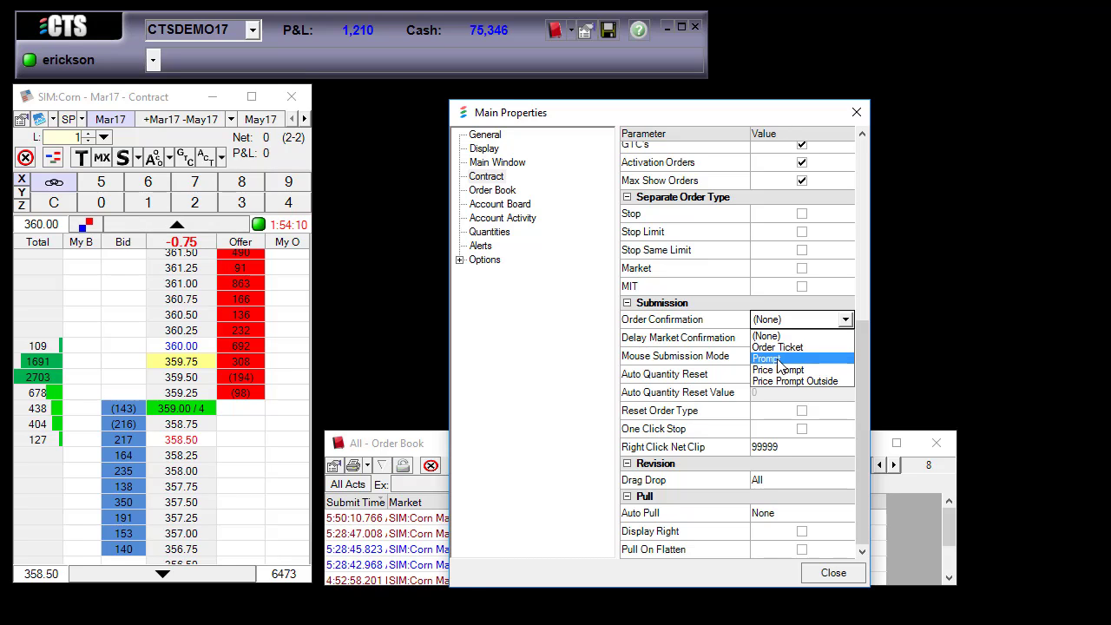
{"action": "left_click", "coordinate": [779, 361]}
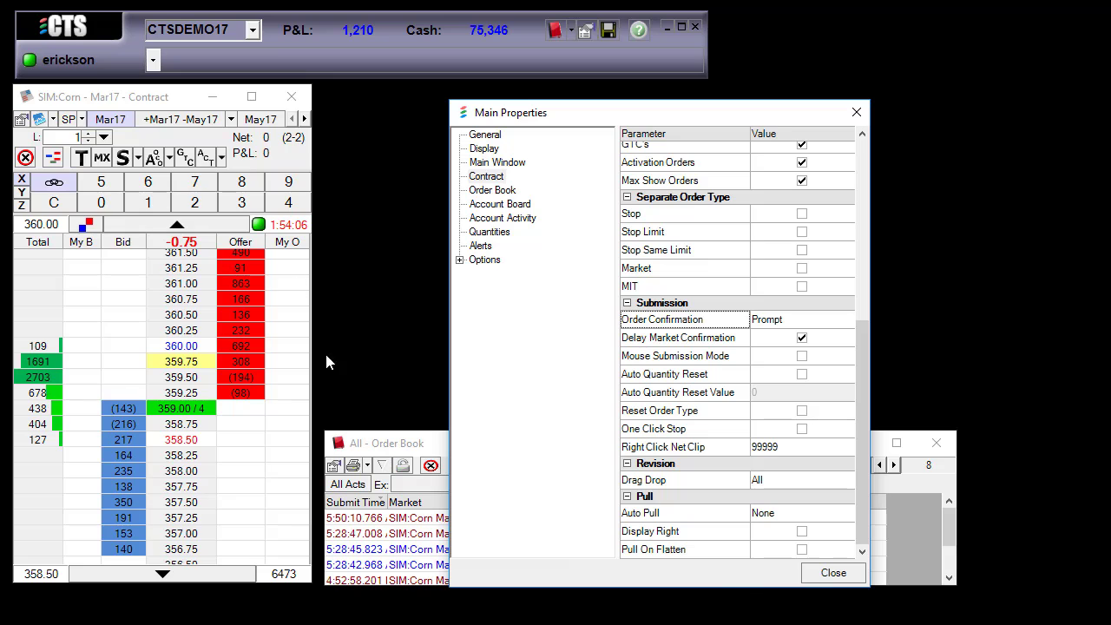
{"action": "left_click", "coordinate": [831, 575]}
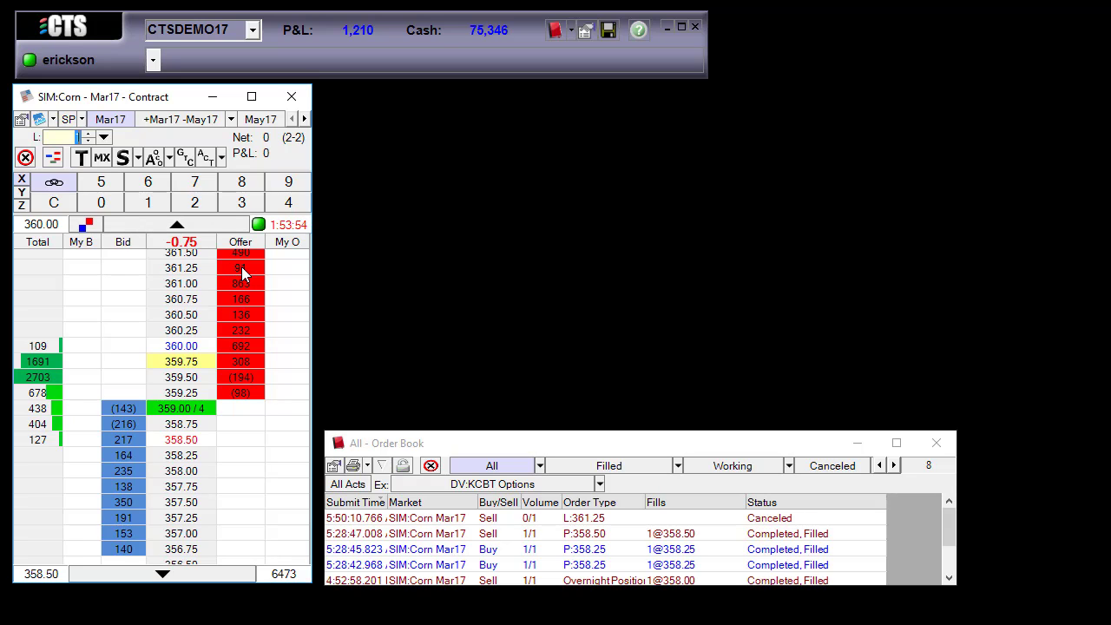
Start a one-lot sell limit order at 361.25 in SIM:Corn Mar17 and decline its submission.
{"action": "left_click", "coordinate": [242, 273]}
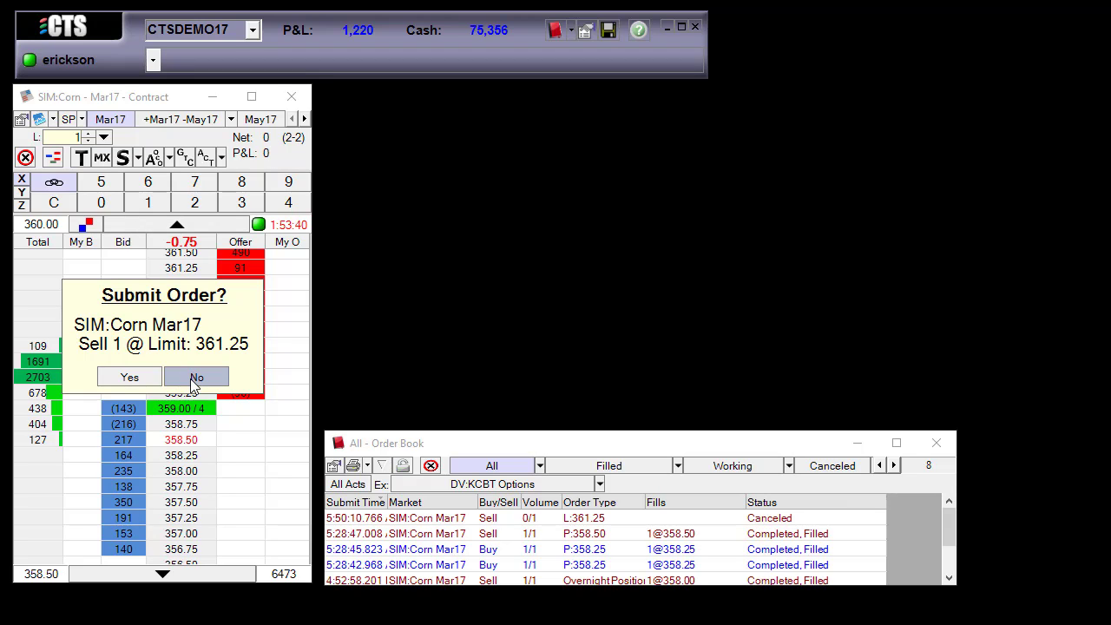
{"action": "left_click", "coordinate": [191, 377]}
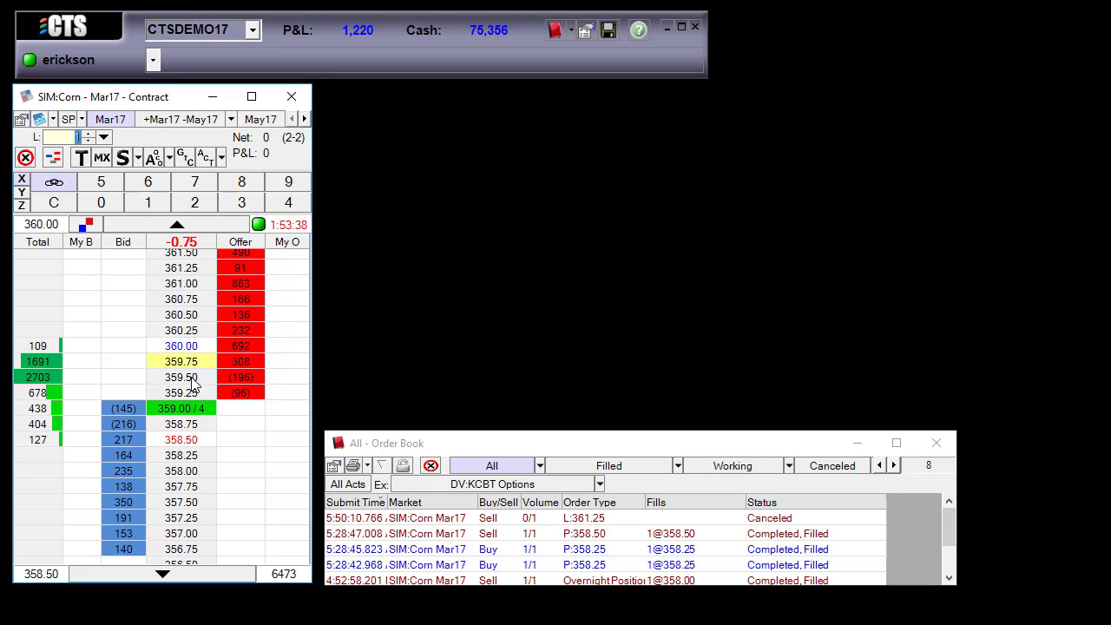
Submit a one-lot sell limit order at 361.00 in SIM:Corn Mar17 through the confirmation prompt and pull it.
{"action": "left_click", "coordinate": [244, 284]}
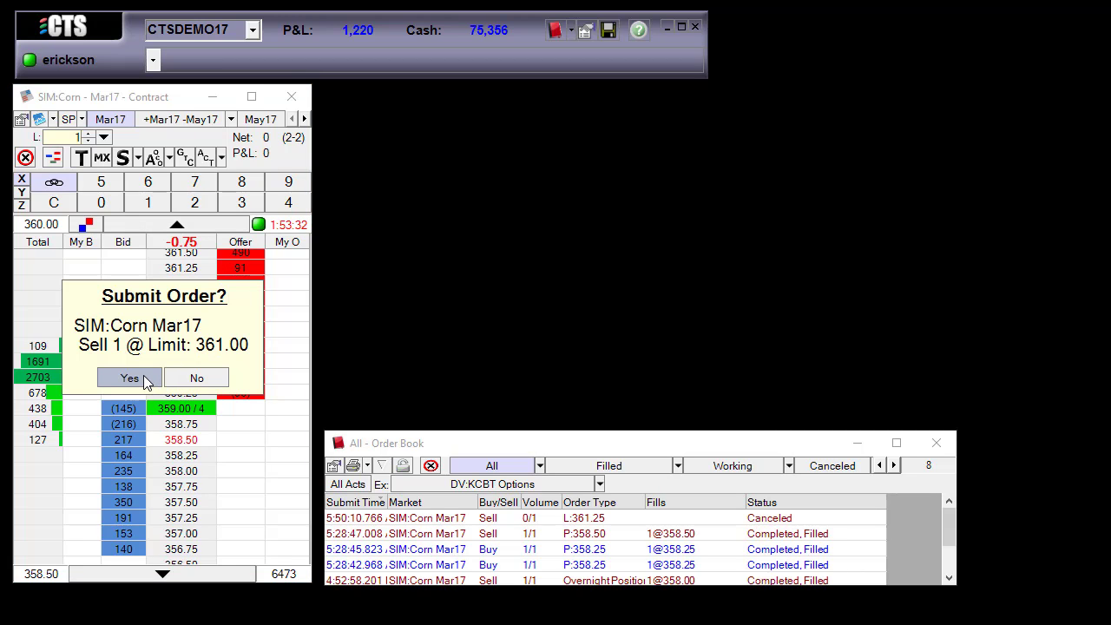
{"action": "left_click", "coordinate": [130, 378]}
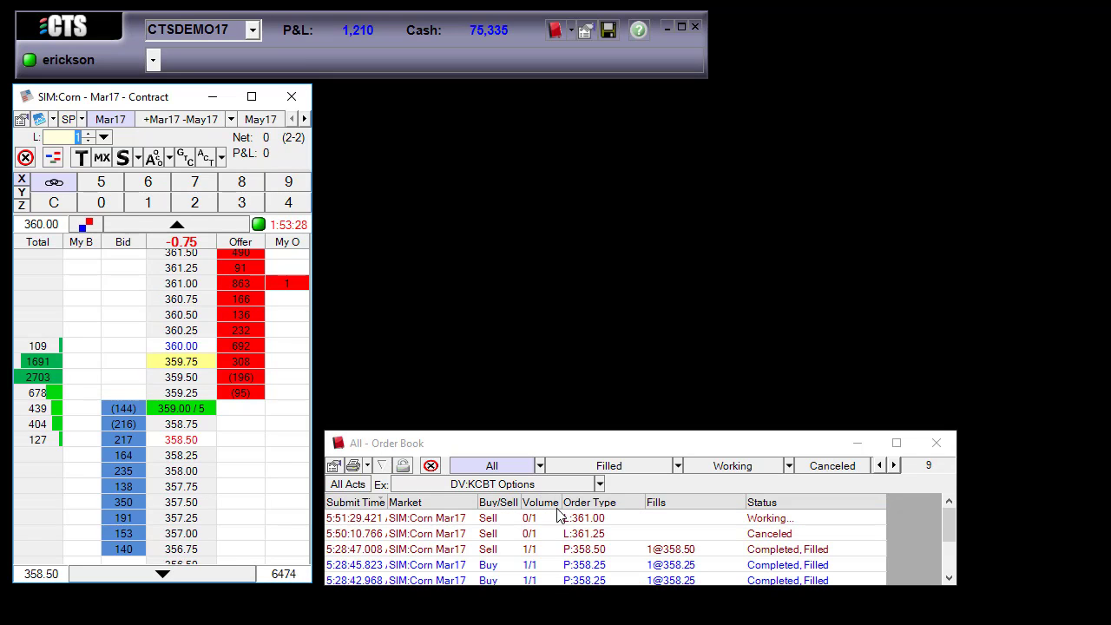
{"action": "left_click", "coordinate": [293, 286]}
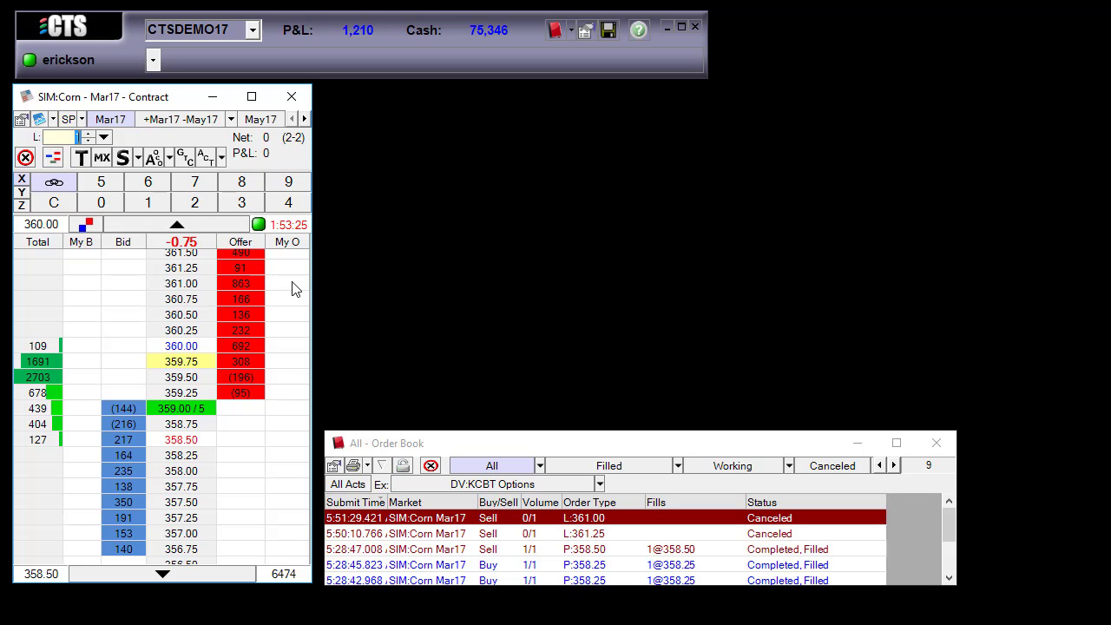
Set the Order Confirmation for contract order submission to Order Ticket in the main properties.
{"action": "left_click", "coordinate": [588, 30]}
{"action": "left_click_drag", "start_coordinate": [446, 173], "coordinate": [840, 104]}
{"action": "left_click", "coordinate": [605, 164]}
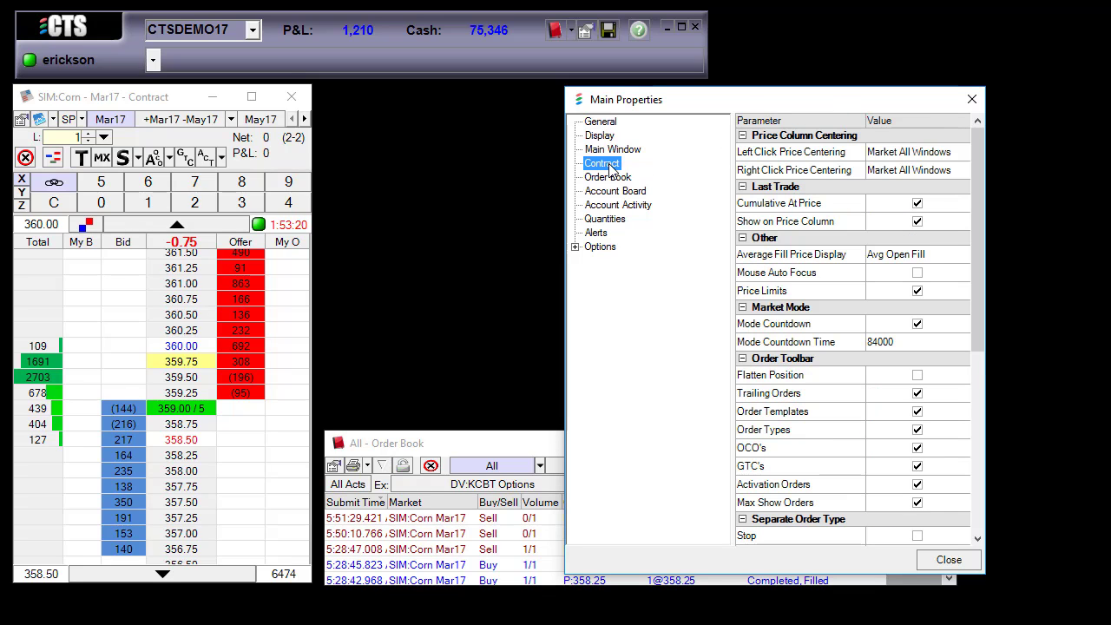
{"action": "left_click_drag", "start_coordinate": [977, 233], "coordinate": [979, 420]}
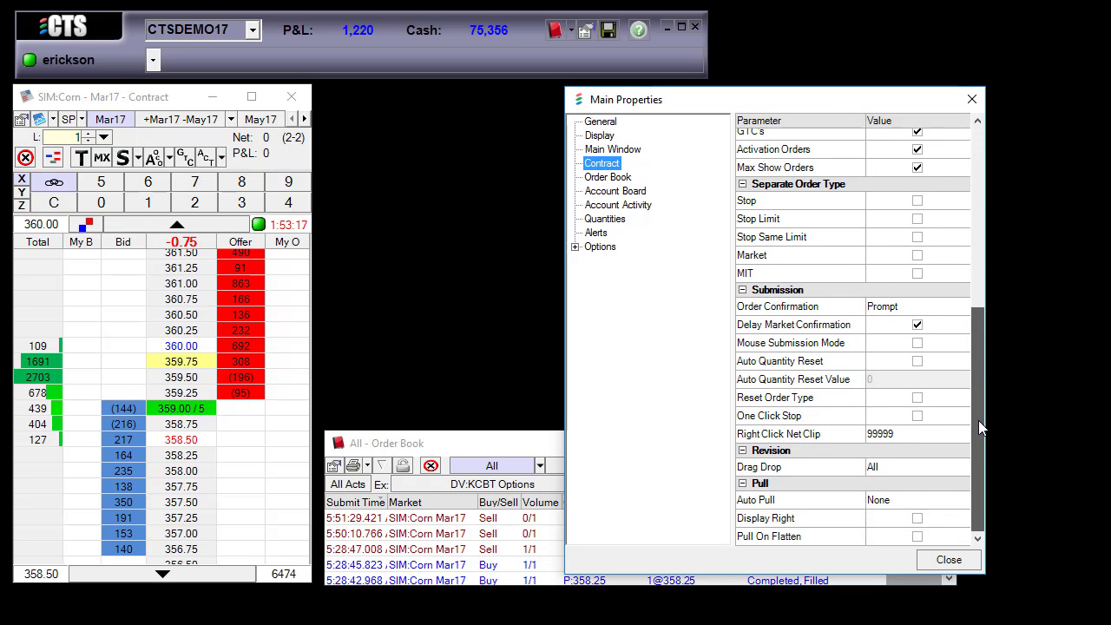
{"action": "left_click", "coordinate": [897, 310]}
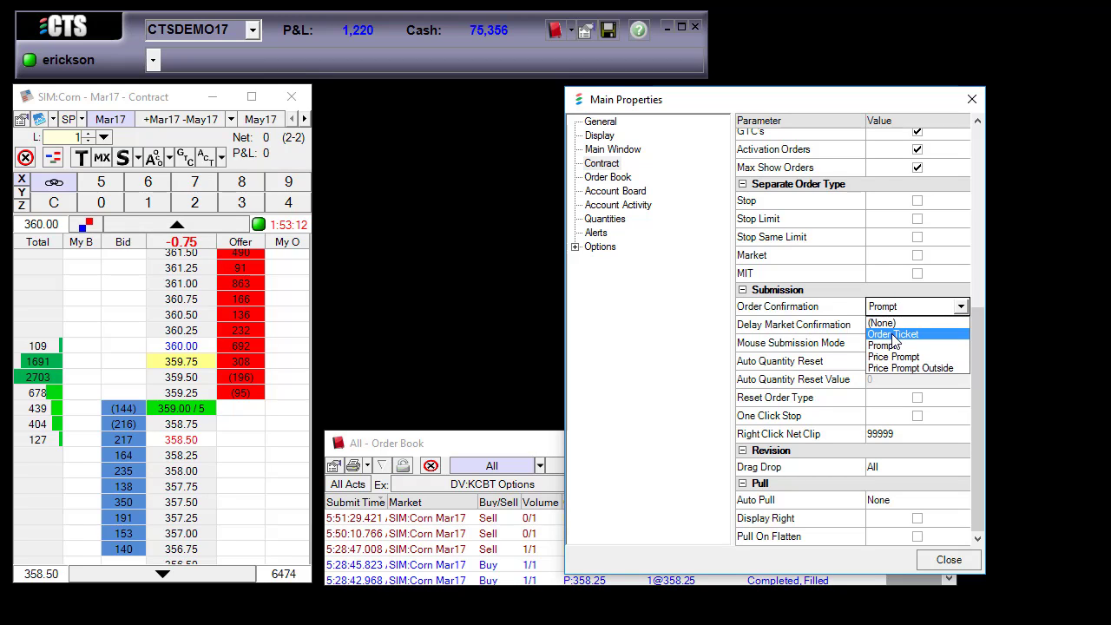
{"action": "left_click", "coordinate": [893, 337]}
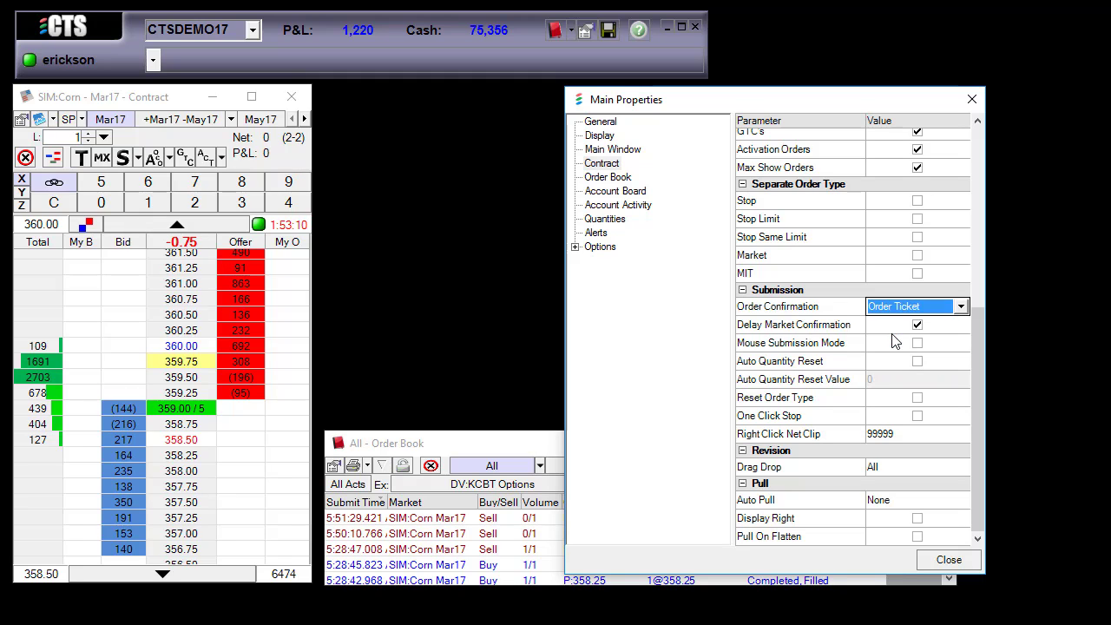
{"action": "left_click", "coordinate": [858, 307]}
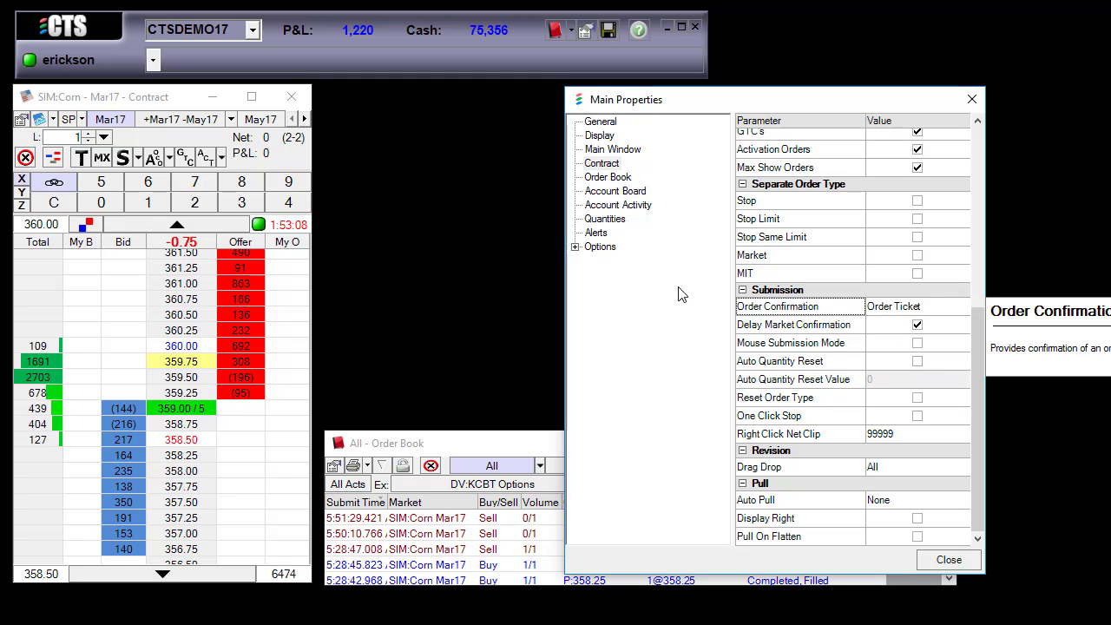
Create an order ticket for a one-lot sell from the 361.00 offer, lower its limit price to 360.75 and submit it.
{"action": "left_click", "coordinate": [240, 289]}
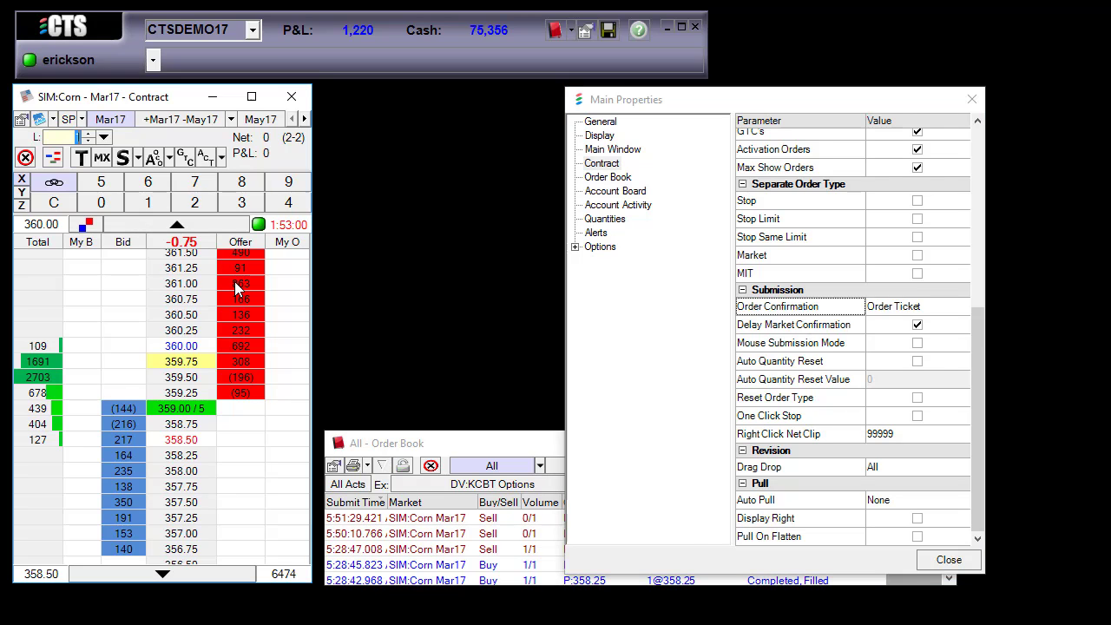
{"action": "left_click", "coordinate": [972, 99]}
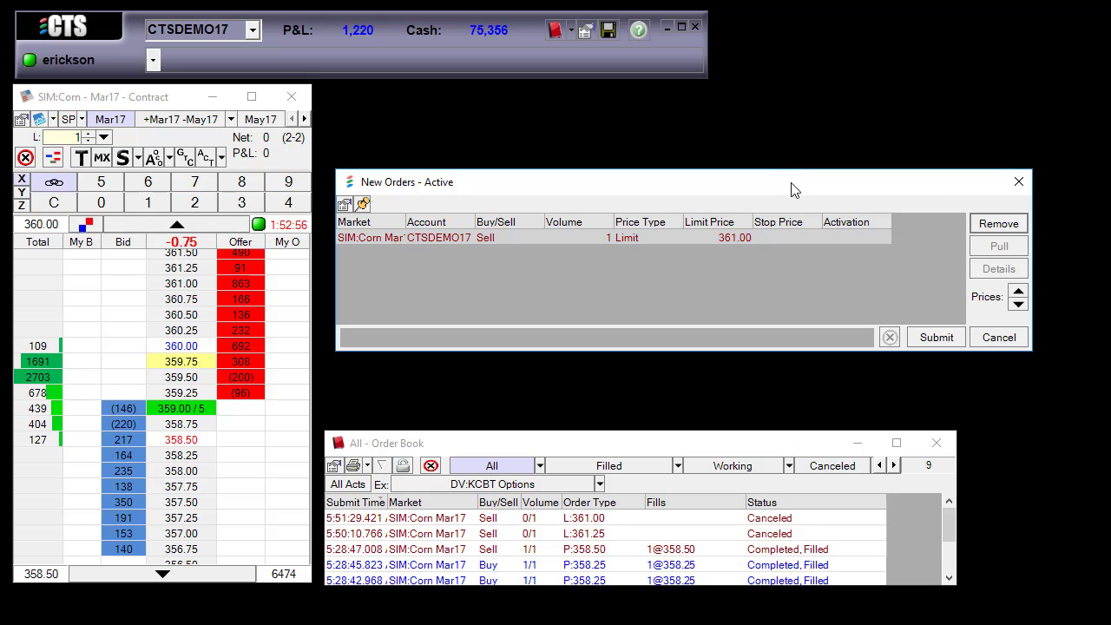
{"action": "left_click_drag", "start_coordinate": [793, 189], "coordinate": [797, 175]}
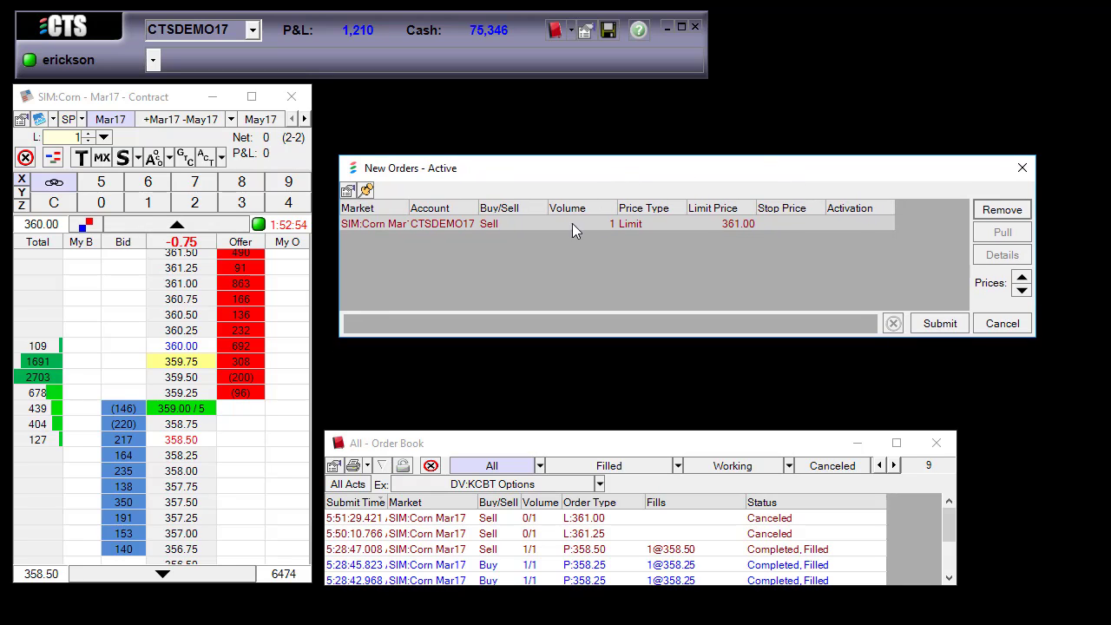
{"action": "left_click", "coordinate": [734, 224]}
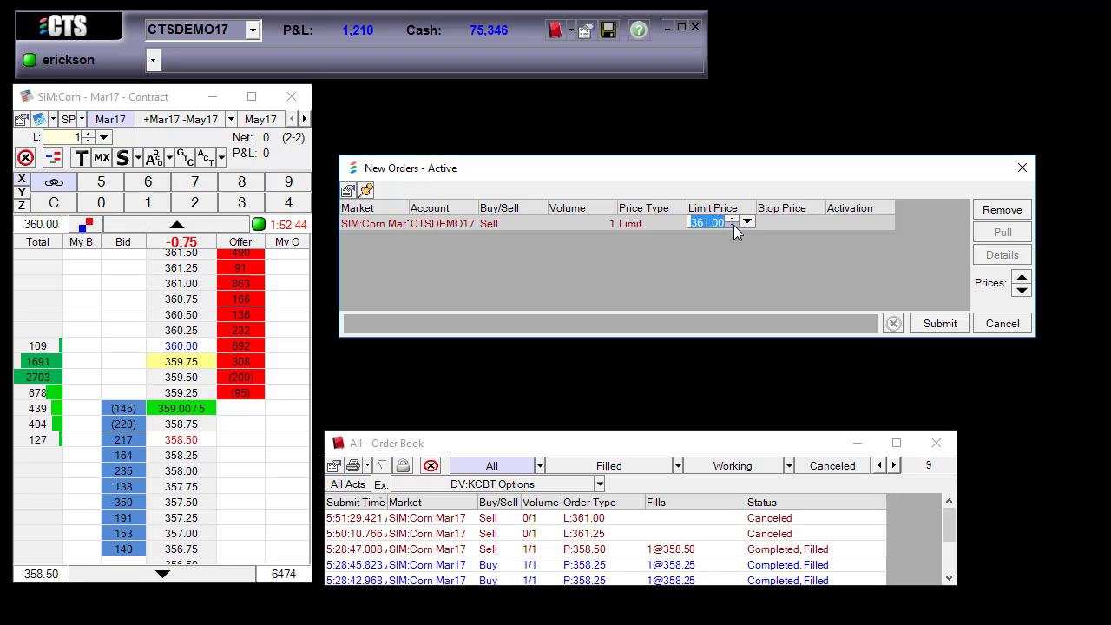
{"action": "left_click", "coordinate": [733, 224]}
{"action": "left_click", "coordinate": [934, 324]}
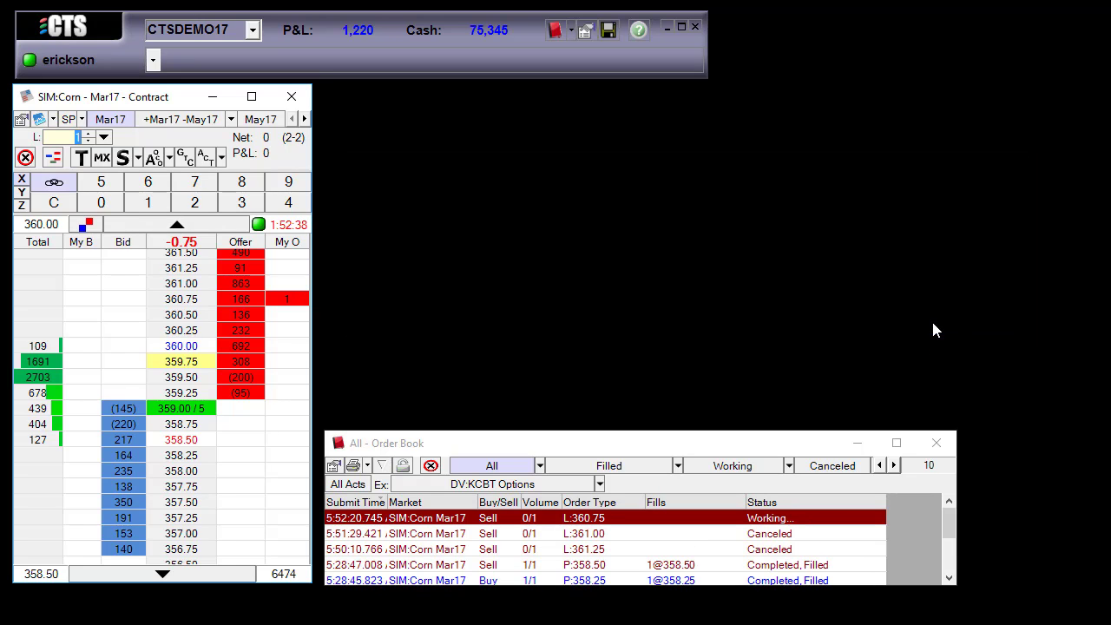
Open the working 360.75 sell order for revision and pull it.
{"action": "left_click", "coordinate": [283, 302]}
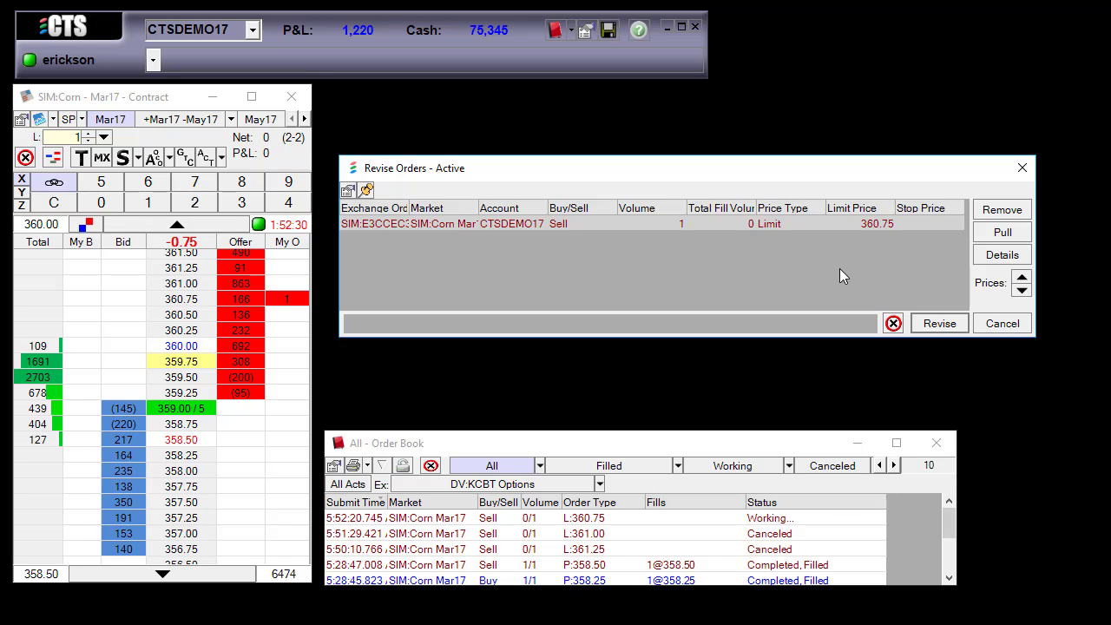
{"action": "left_click", "coordinate": [1002, 233]}
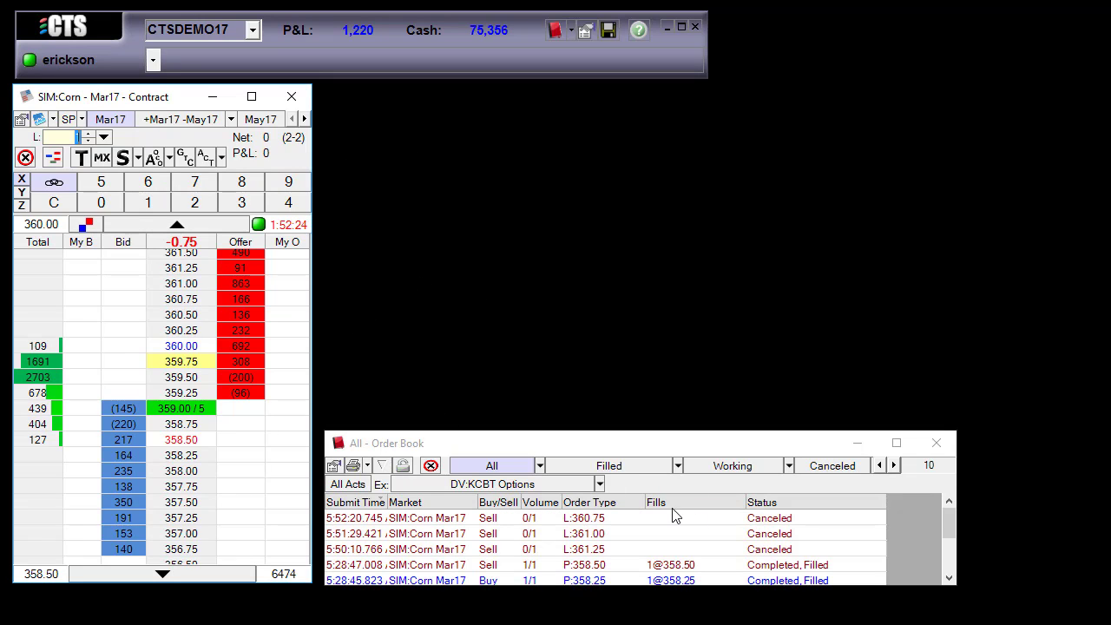
Set the Order Confirmation for contract order submission to Price Prompt in the main properties.
{"action": "left_click", "coordinate": [589, 31]}
{"action": "left_click_drag", "start_coordinate": [485, 199], "coordinate": [888, 103]}
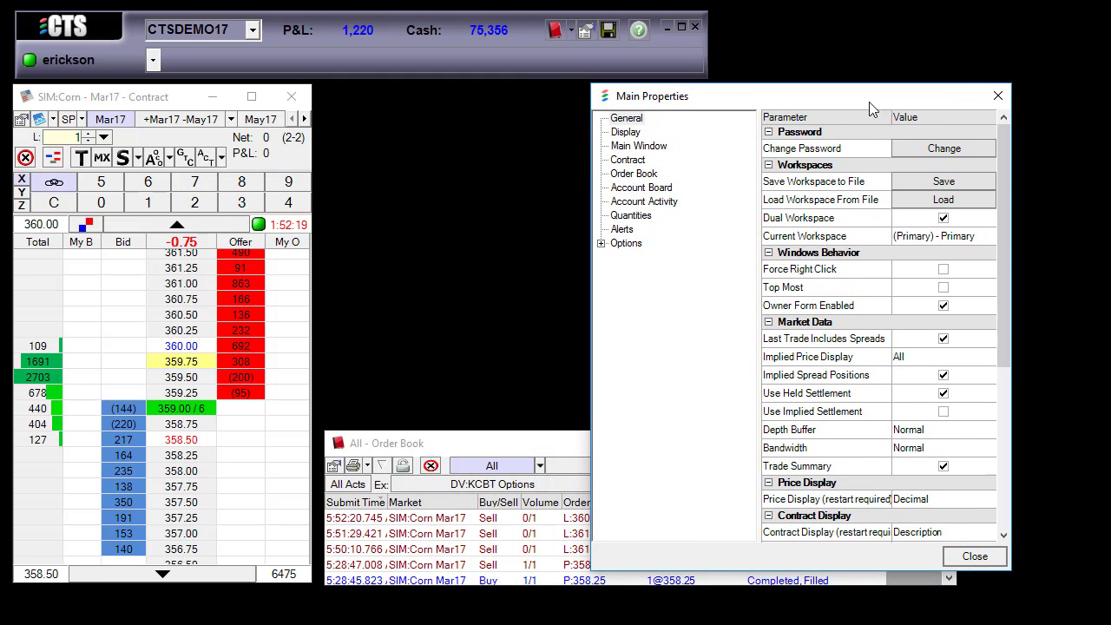
{"action": "left_click", "coordinate": [627, 160]}
{"action": "left_click_drag", "start_coordinate": [1004, 262], "coordinate": [1009, 467]}
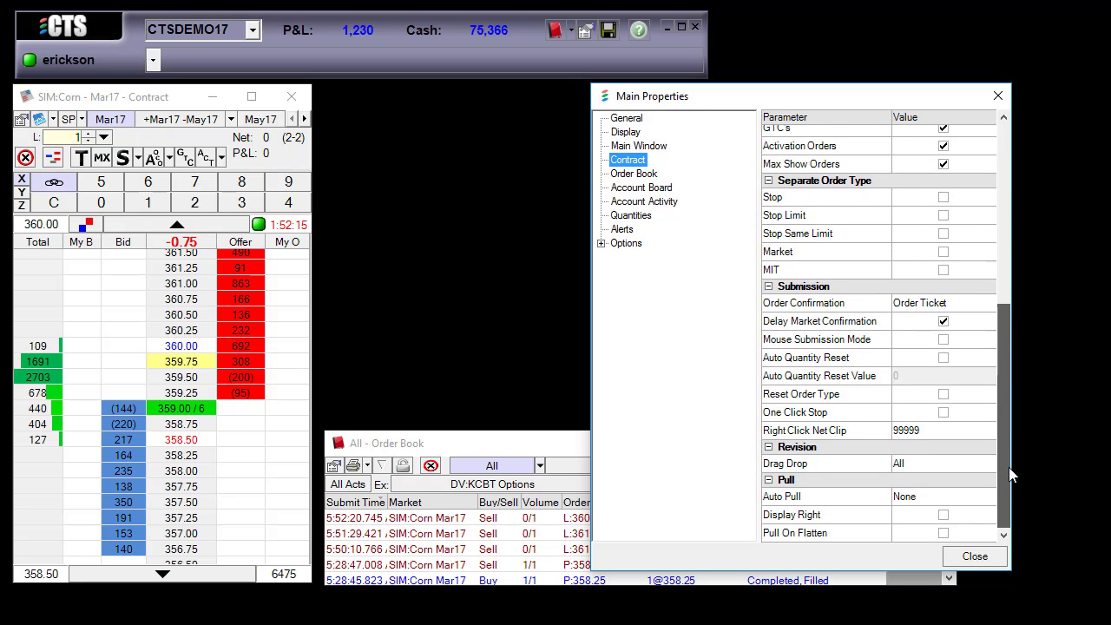
{"action": "left_click", "coordinate": [929, 311]}
{"action": "left_click", "coordinate": [929, 309]}
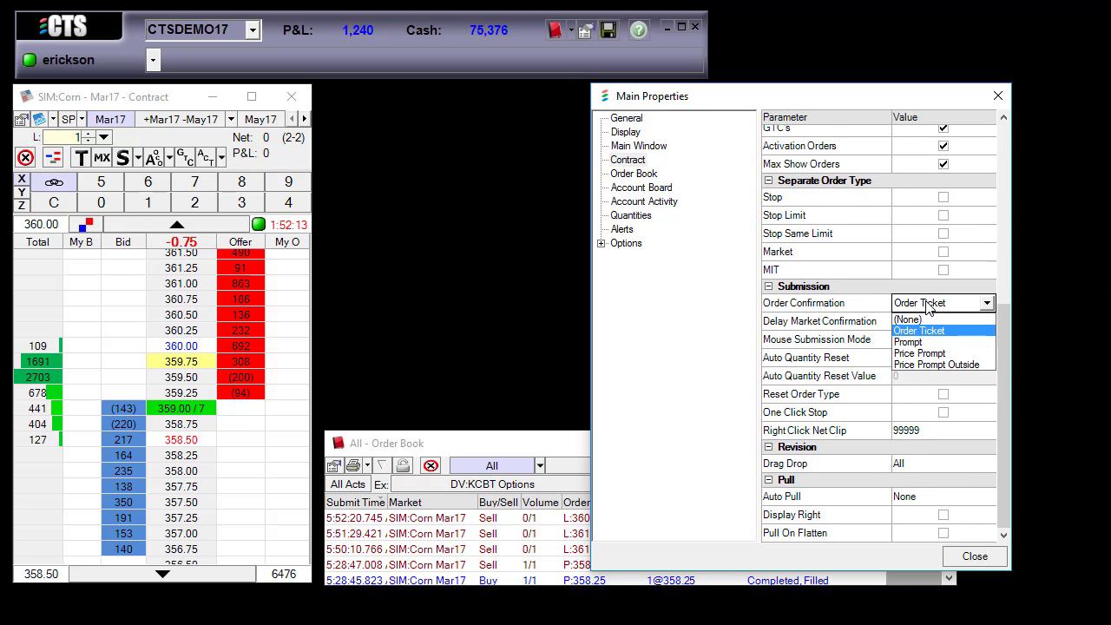
{"action": "left_click", "coordinate": [936, 354]}
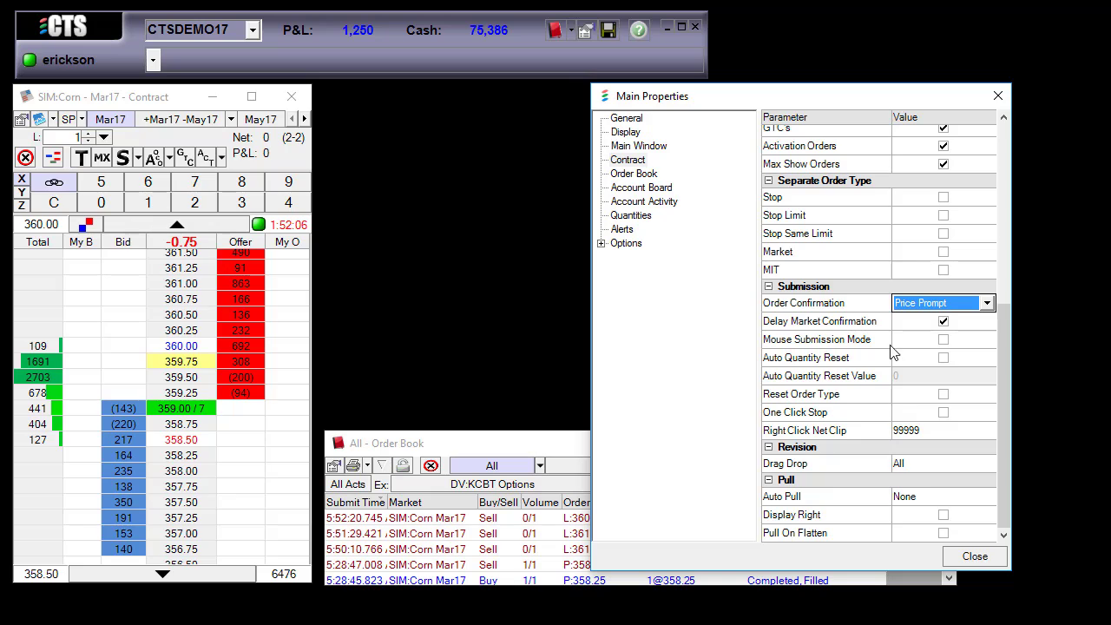
{"action": "left_click", "coordinate": [554, 281]}
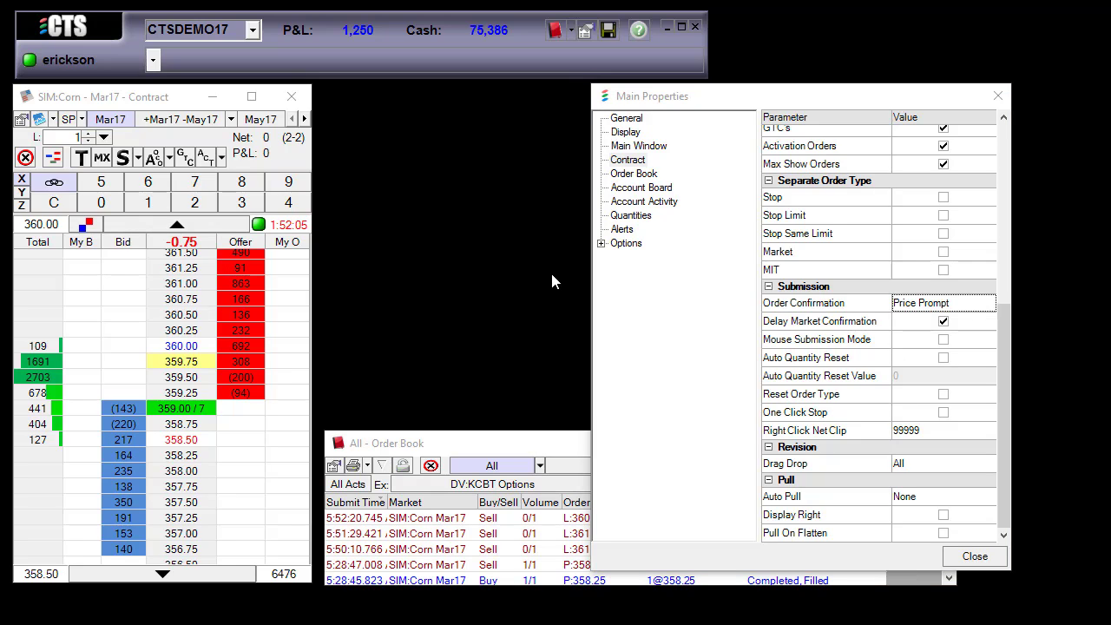
Open the sell price prompt from the 361.00 offer, submit a two-lot sell order at 361.50 and pull it.
{"action": "left_click", "coordinate": [239, 286]}
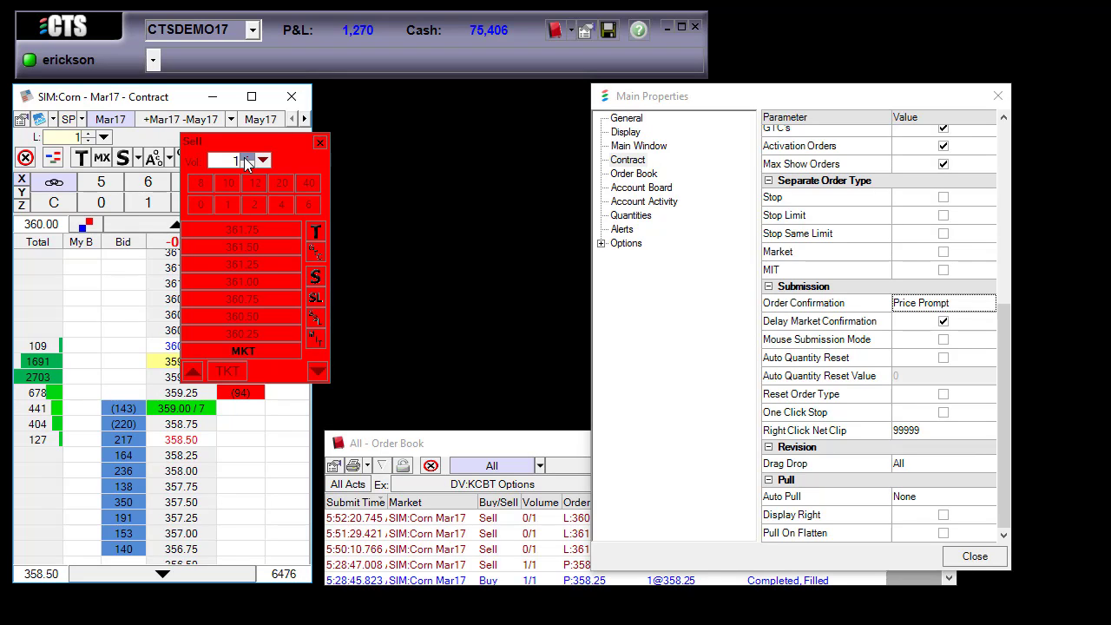
{"action": "left_click", "coordinate": [247, 157]}
{"action": "left_click", "coordinate": [246, 165]}
{"action": "left_click", "coordinate": [264, 159]}
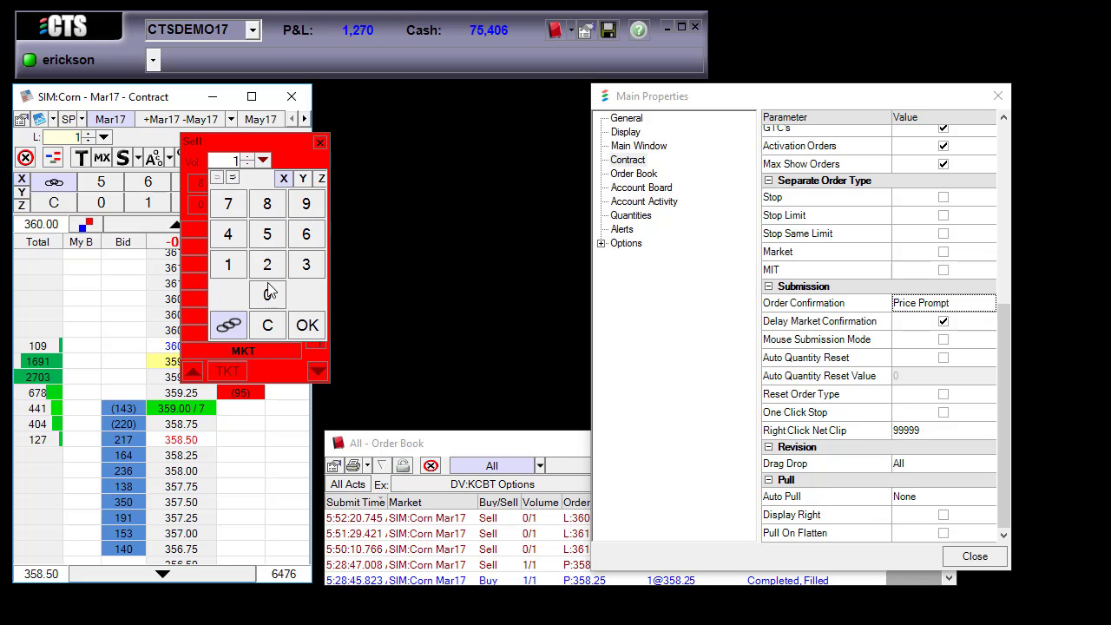
{"action": "left_click", "coordinate": [308, 327]}
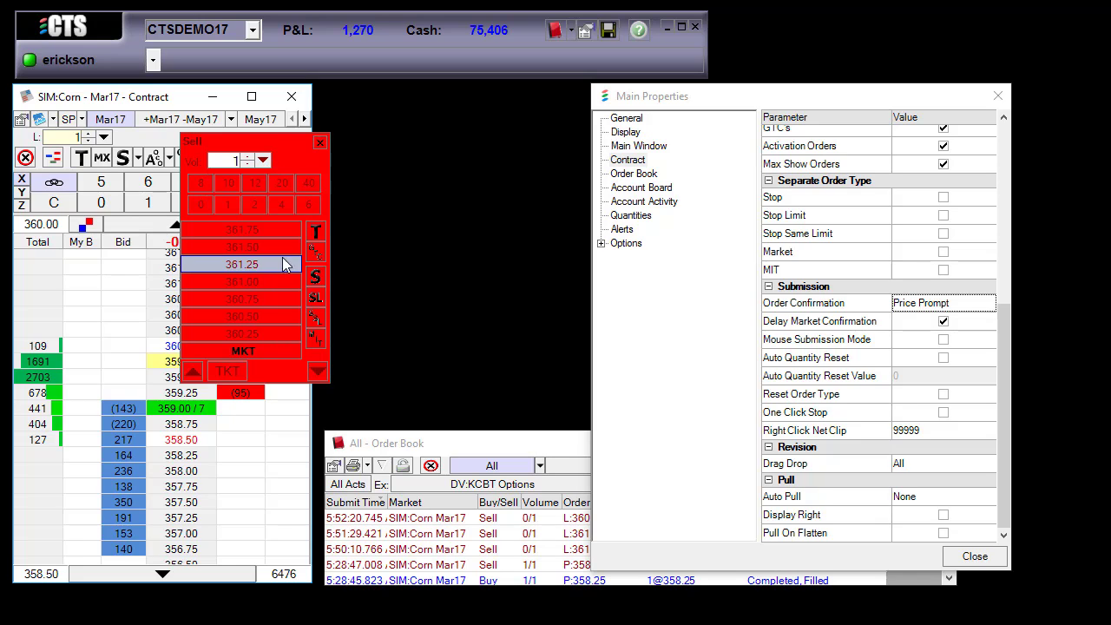
{"action": "left_click", "coordinate": [256, 204]}
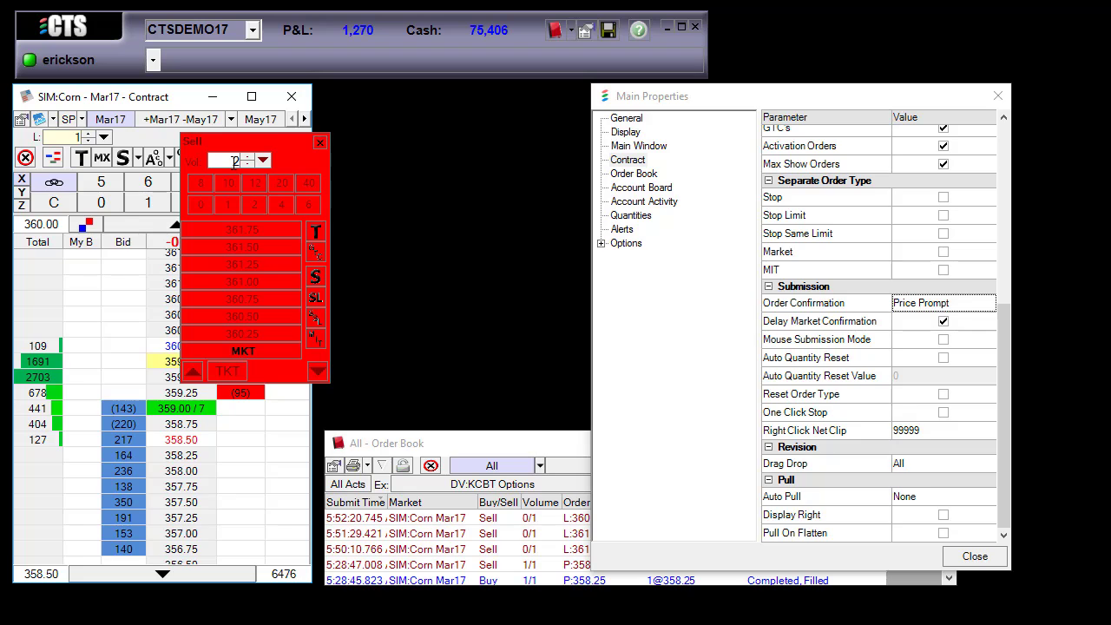
{"action": "left_click", "coordinate": [256, 247]}
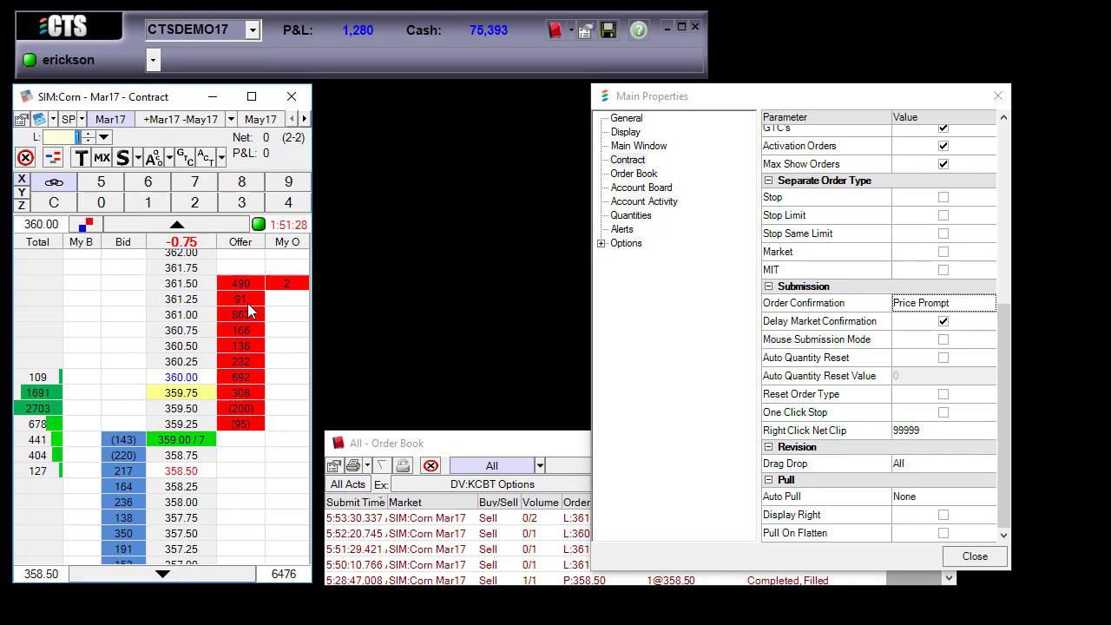
{"action": "left_click", "coordinate": [284, 271]}
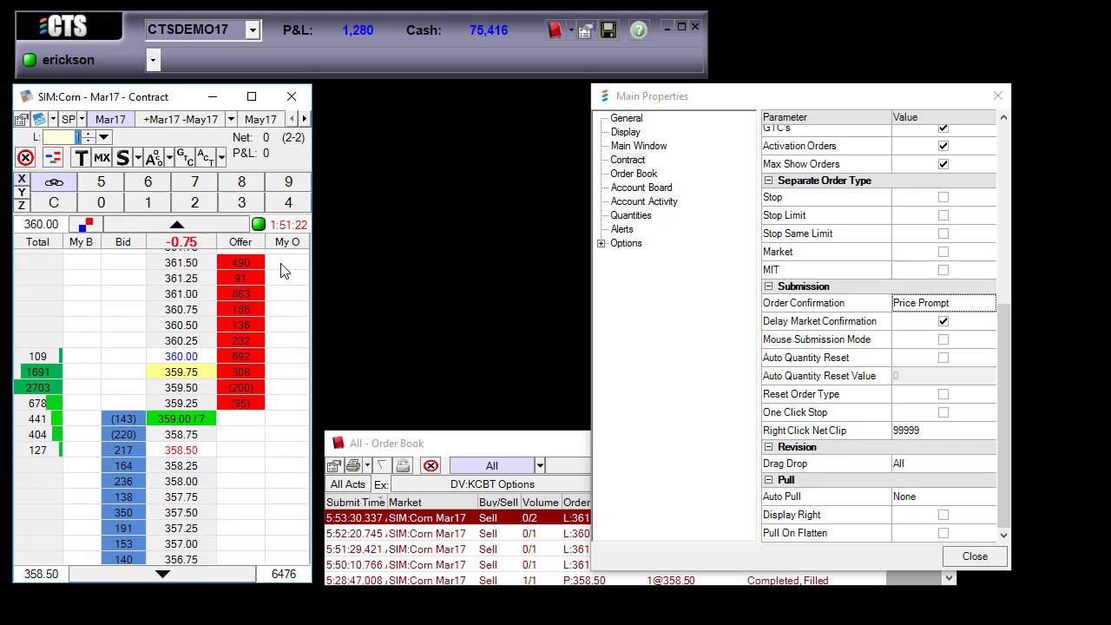
Set the Order Confirmation for contract order submission to Price Prompt Outside in the main properties.
{"action": "left_click", "coordinate": [929, 308]}
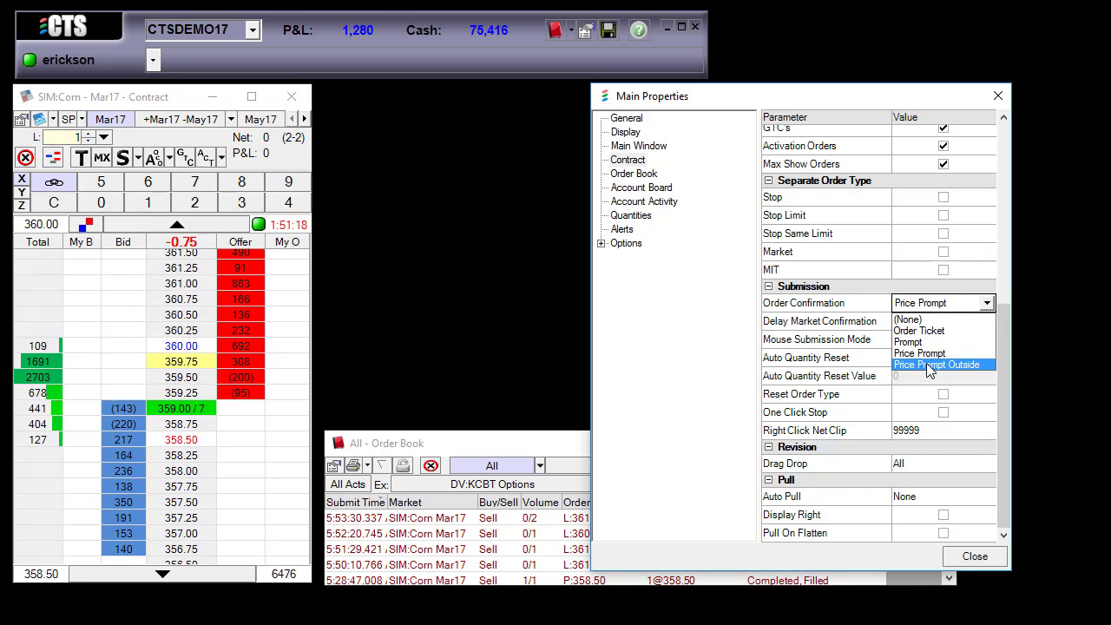
{"action": "left_click", "coordinate": [928, 366]}
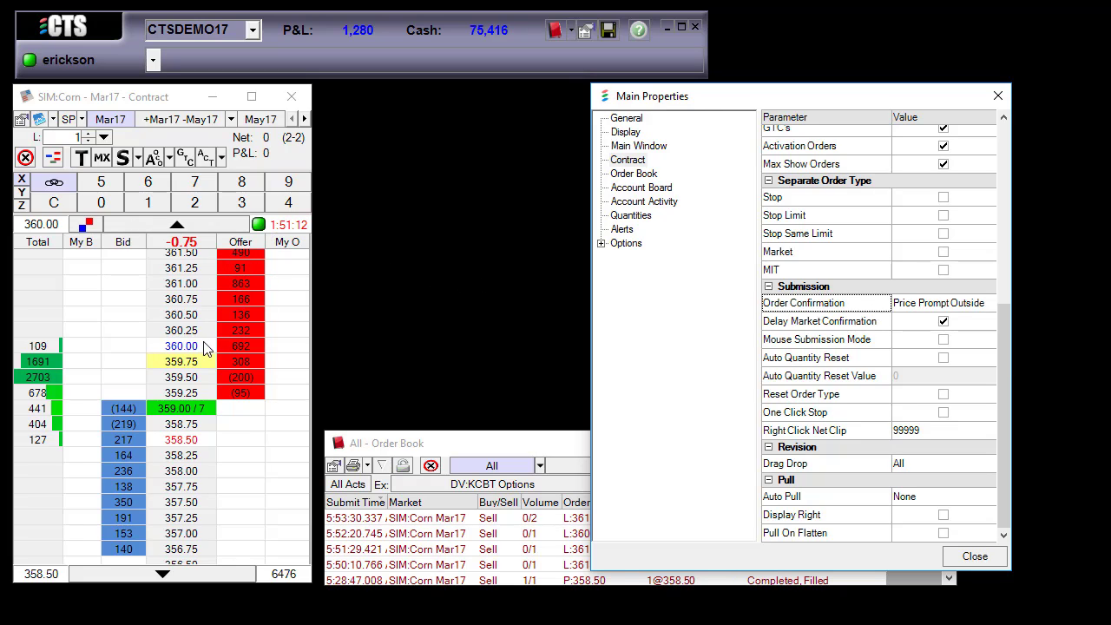
Submit a one-lot sell order at 360.50 through the outside price prompt and pull the working order.
{"action": "left_click", "coordinate": [240, 291]}
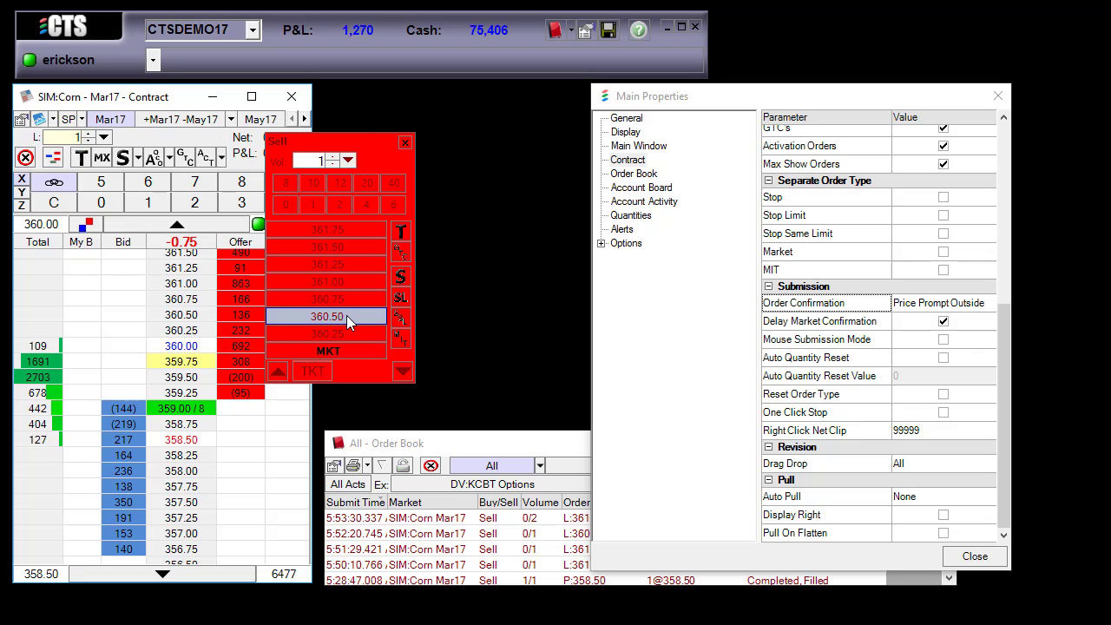
{"action": "left_click", "coordinate": [346, 316]}
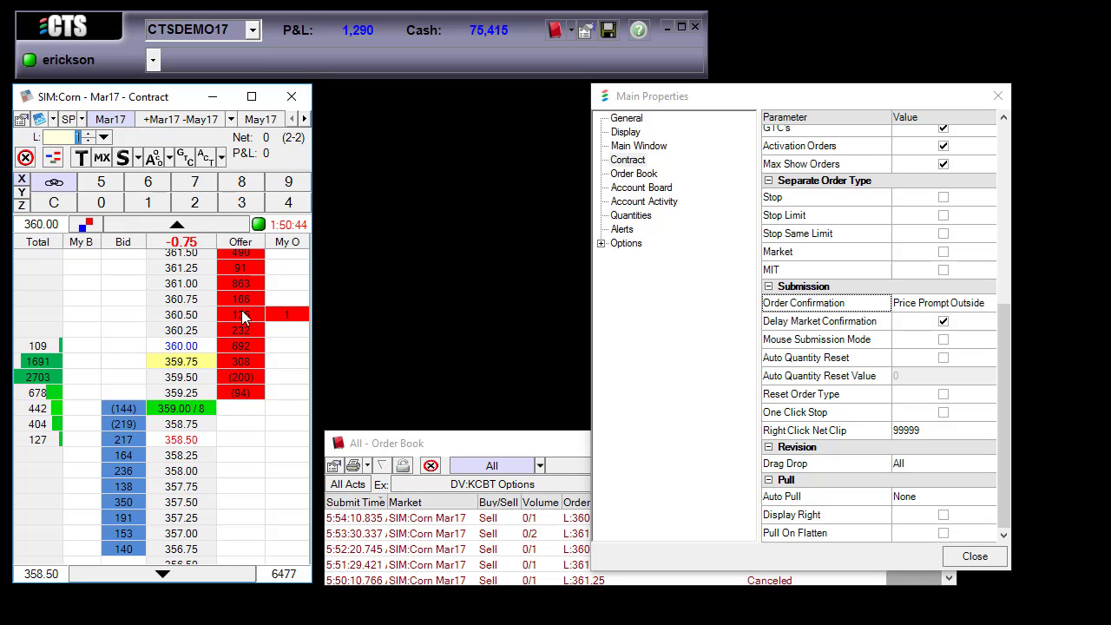
{"action": "left_click", "coordinate": [287, 318]}
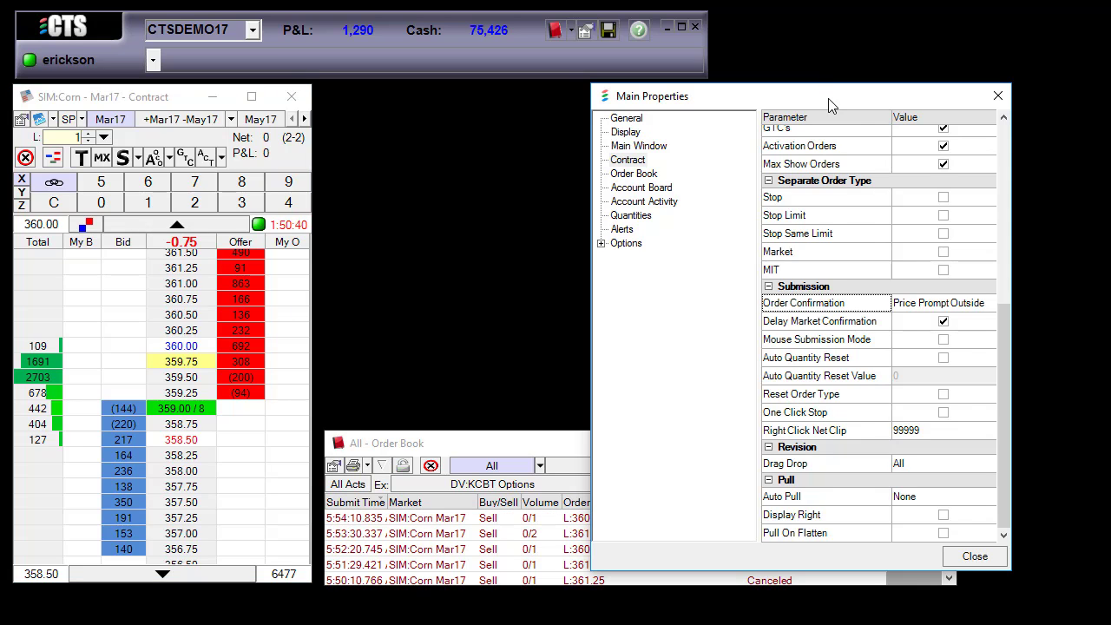
Move the Main Properties window closer to the contract window and close it.
{"action": "left_click_drag", "start_coordinate": [829, 98], "coordinate": [644, 94]}
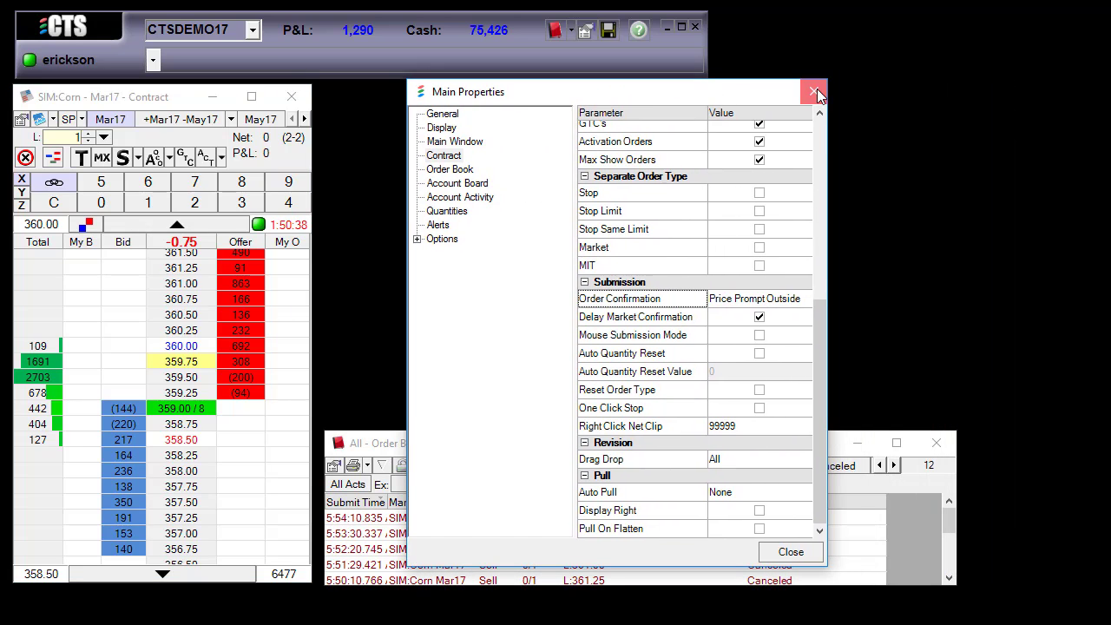
{"action": "left_click", "coordinate": [814, 92]}
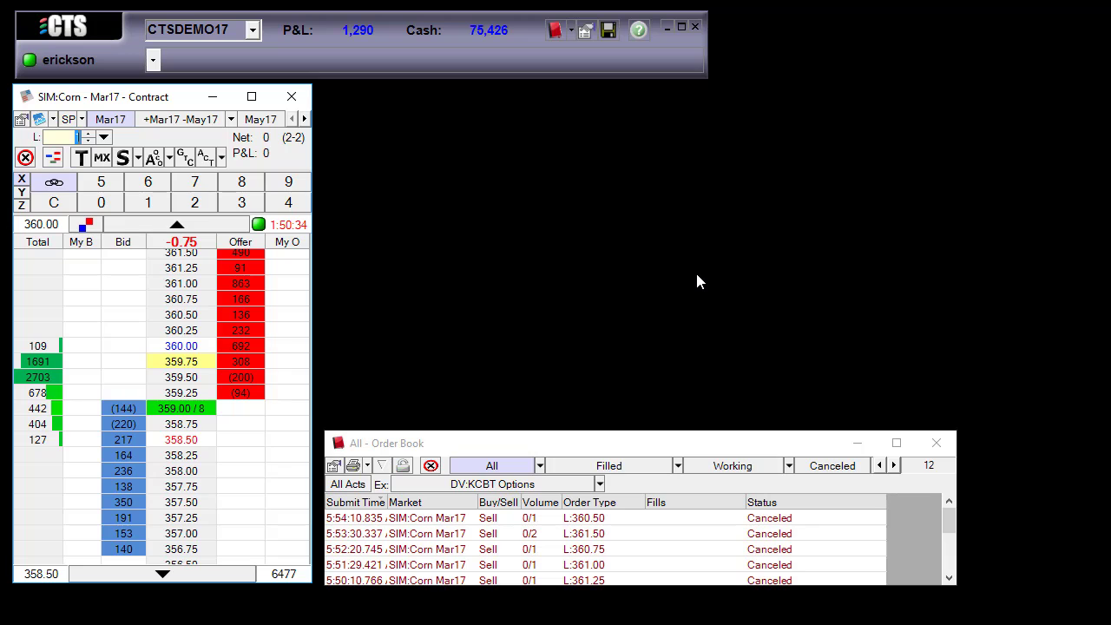